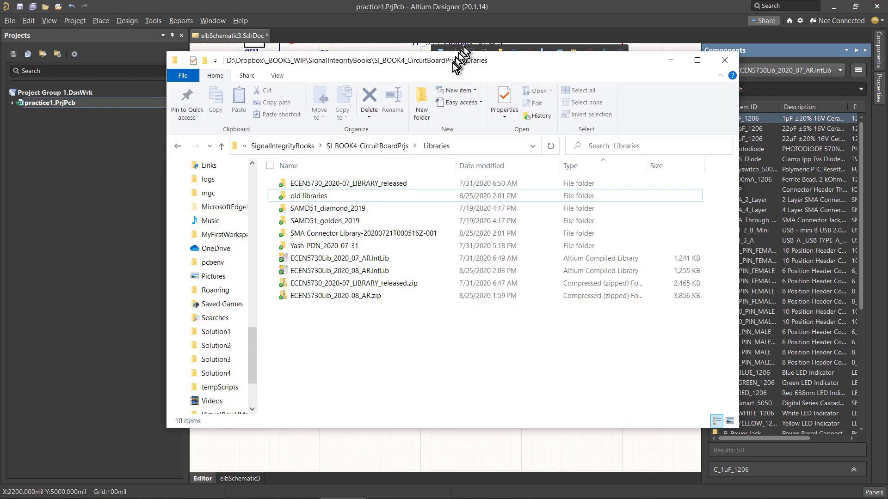
Open ECEN5730Lib_2020_08_AR.IntLib from the _Libraries folder and extract its source libraries
{"action": "left_click_drag", "start_coordinate": [455, 61], "coordinate": [448, 73]}
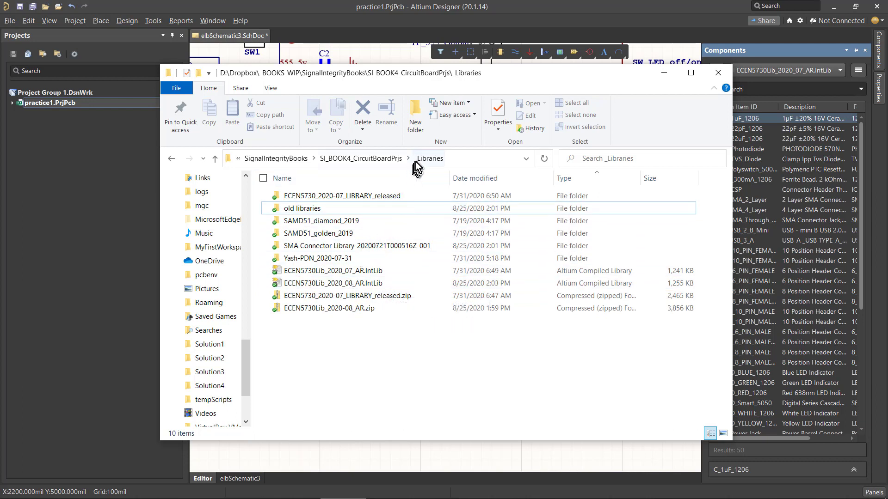
{"action": "left_click", "coordinate": [373, 162]}
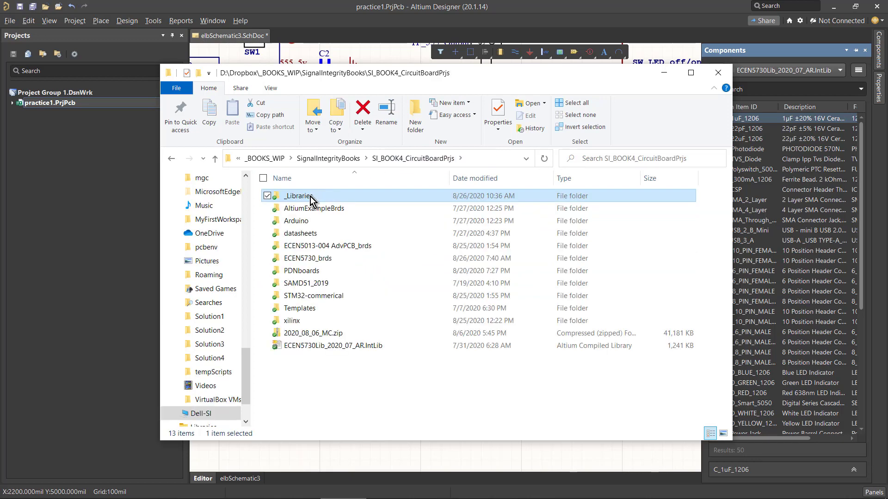
{"action": "double_click", "coordinate": [287, 198]}
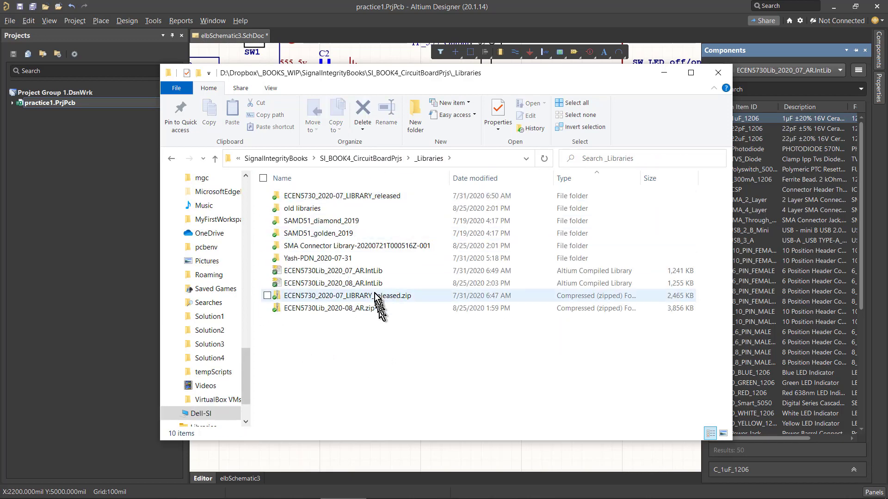
{"action": "left_click", "coordinate": [343, 284]}
{"action": "double_click", "coordinate": [342, 283]}
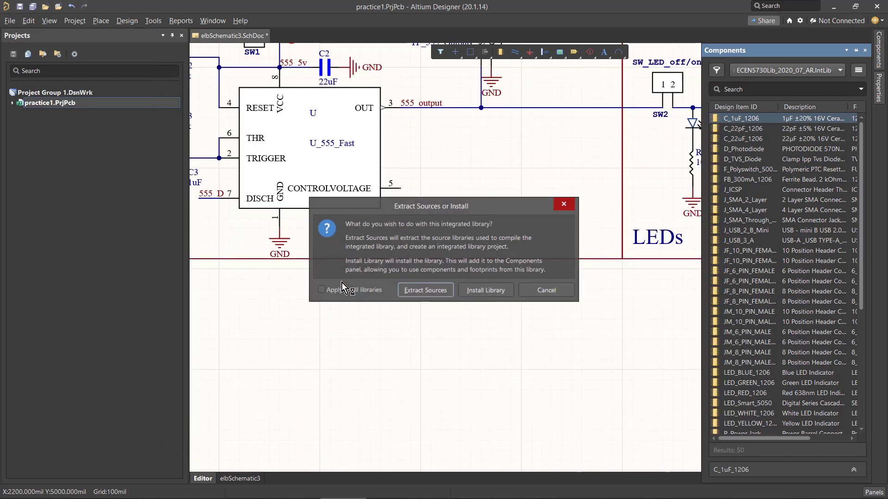
{"action": "left_click", "coordinate": [427, 290]}
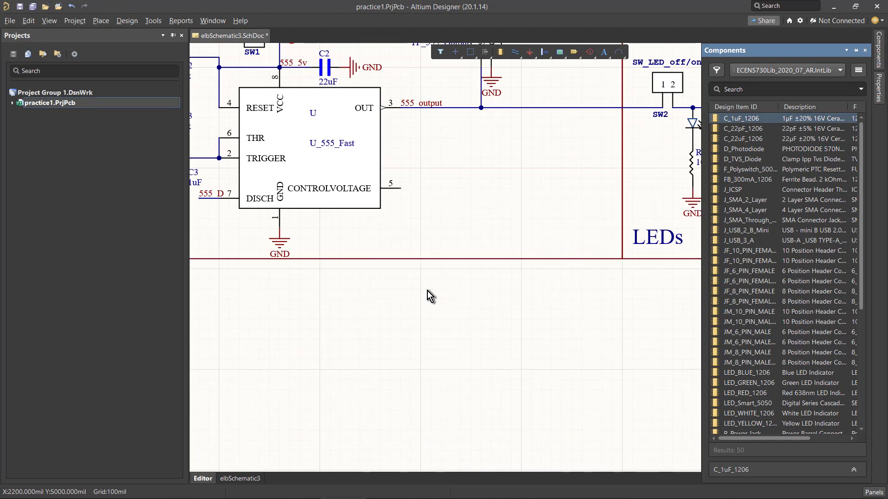
Switch to File Explorer and view the contents of the extracted ECEN5730Lib_2020_08_AR folder inside _Libraries
{"action": "mouse_move", "coordinate": [111, 496]}
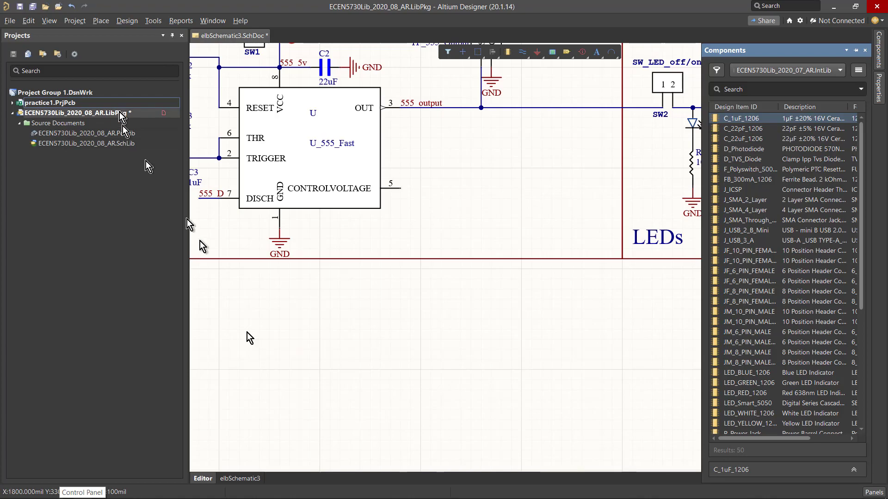
{"action": "left_click", "coordinate": [82, 467]}
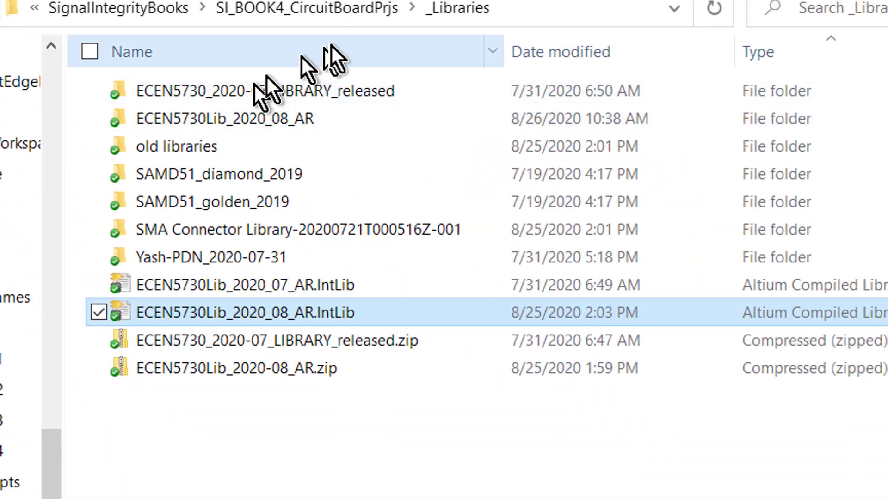
{"action": "left_click", "coordinate": [424, 73]}
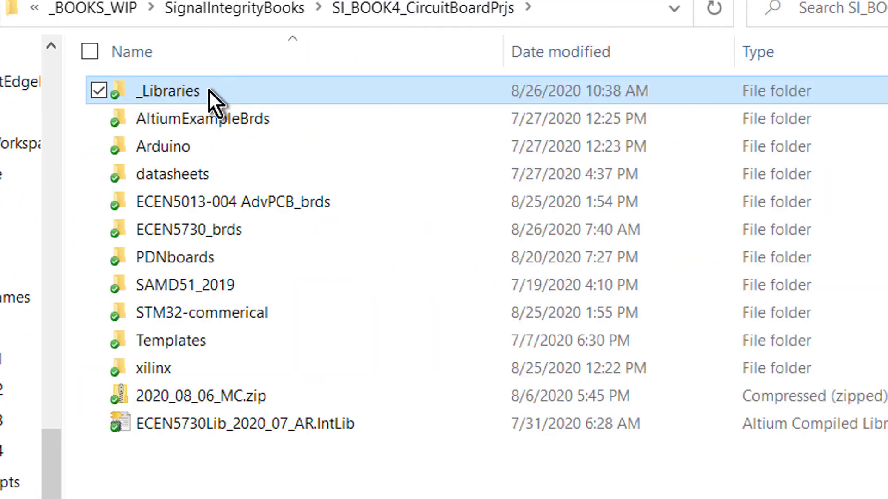
{"action": "double_click", "coordinate": [209, 89]}
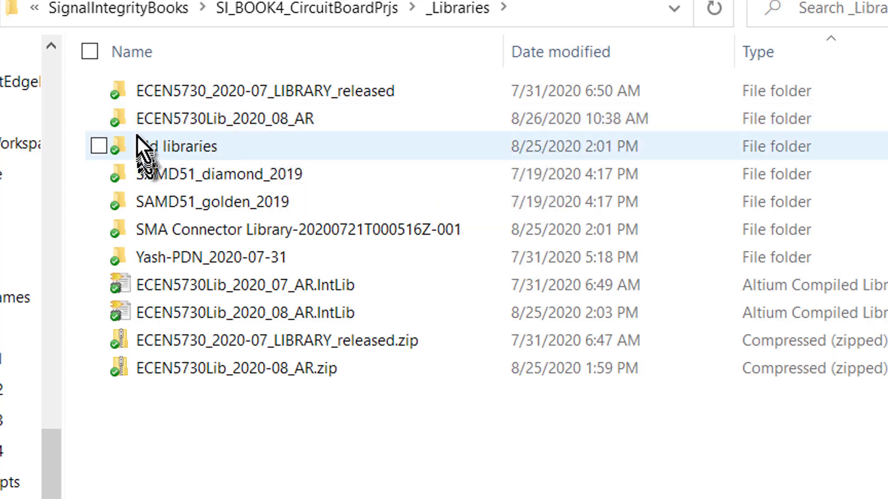
{"action": "left_click", "coordinate": [344, 112]}
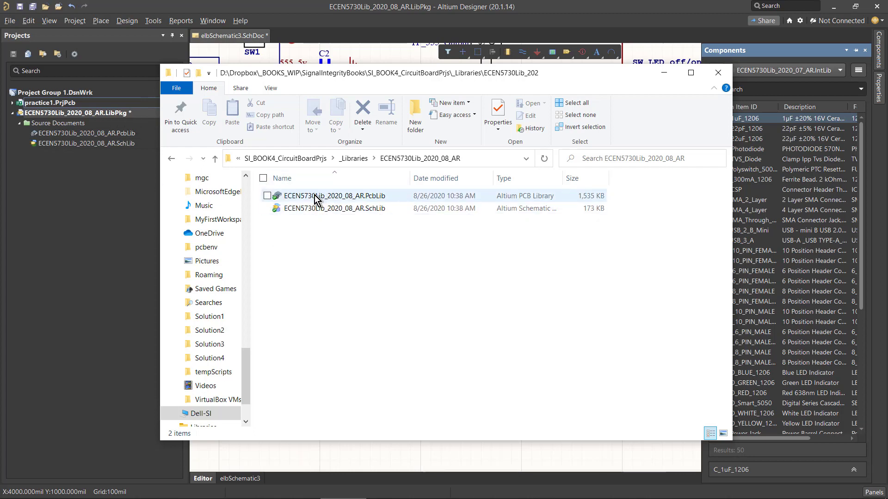
Switch to Altium Designer and save the library package as ECEN5730Lib_2020_08_AR.LibPkg in the _Libraries\ECEN5730Lib_2020_08_AR folder
{"action": "left_click_drag", "start_coordinate": [317, 209], "coordinate": [123, 115]}
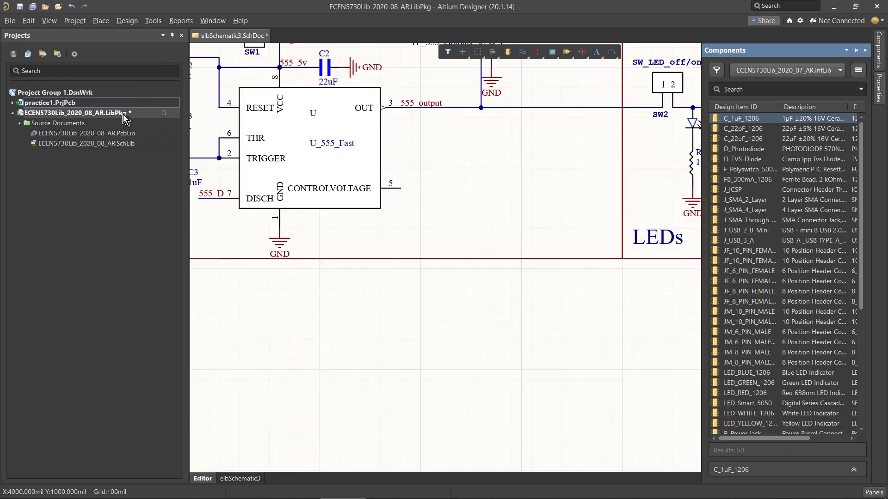
{"action": "right_click", "coordinate": [123, 115]}
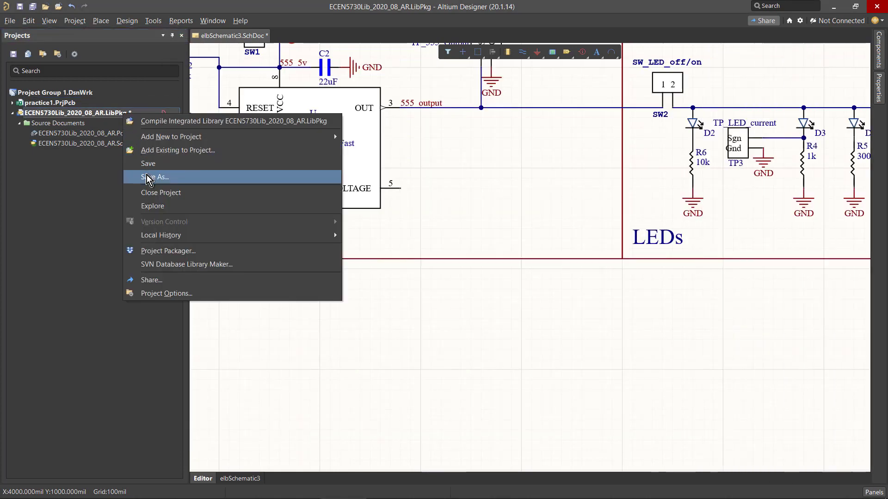
{"action": "left_click", "coordinate": [146, 176]}
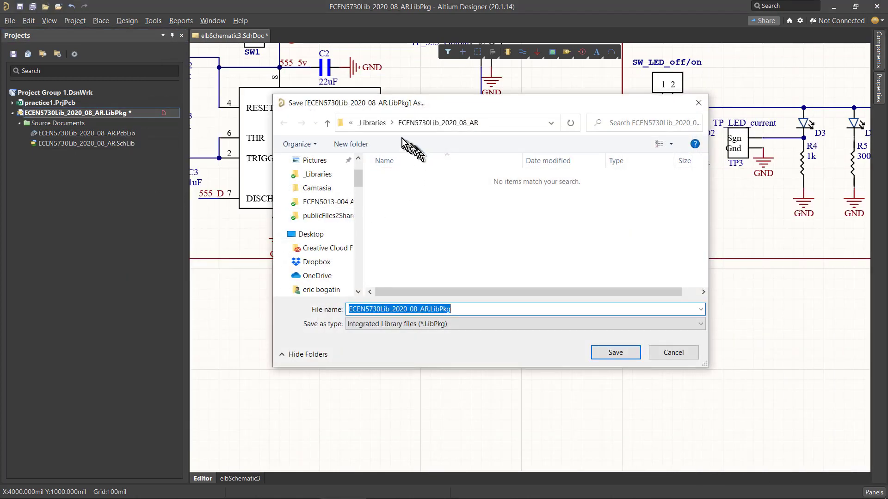
{"action": "left_click", "coordinate": [372, 122]}
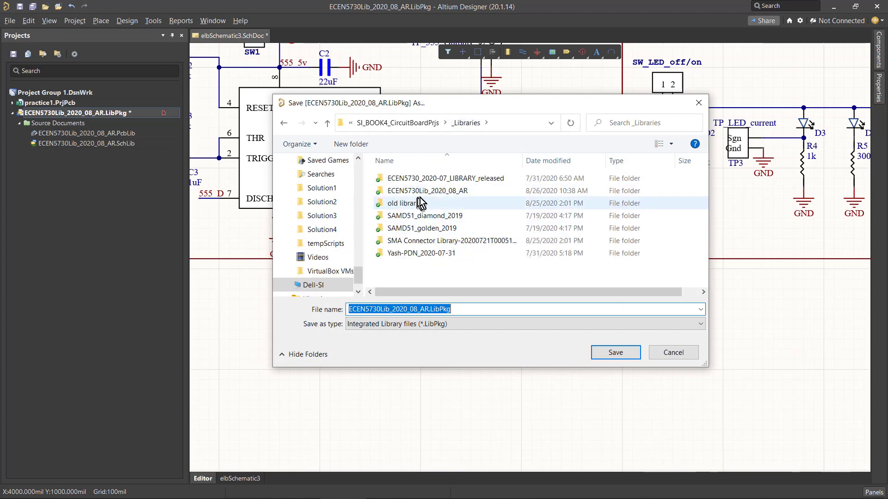
{"action": "double_click", "coordinate": [464, 191]}
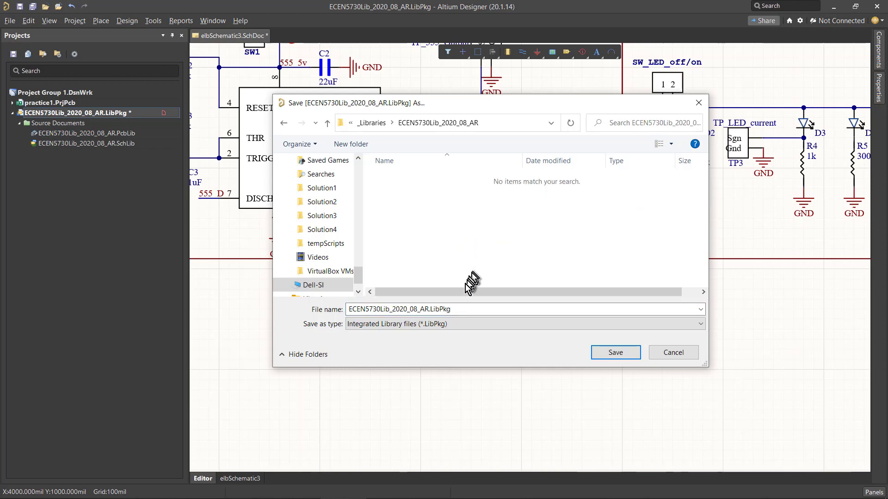
{"action": "left_click", "coordinate": [611, 352]}
Switch to File Explorer and check the saved package files in the ECEN5730Lib_2020_08_AR folder
{"action": "left_click", "coordinate": [347, 491]}
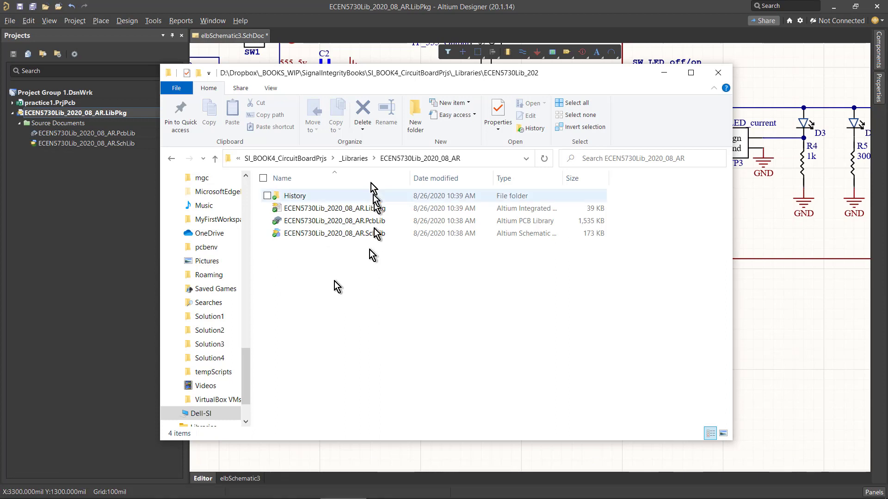
{"action": "left_click", "coordinate": [356, 160]}
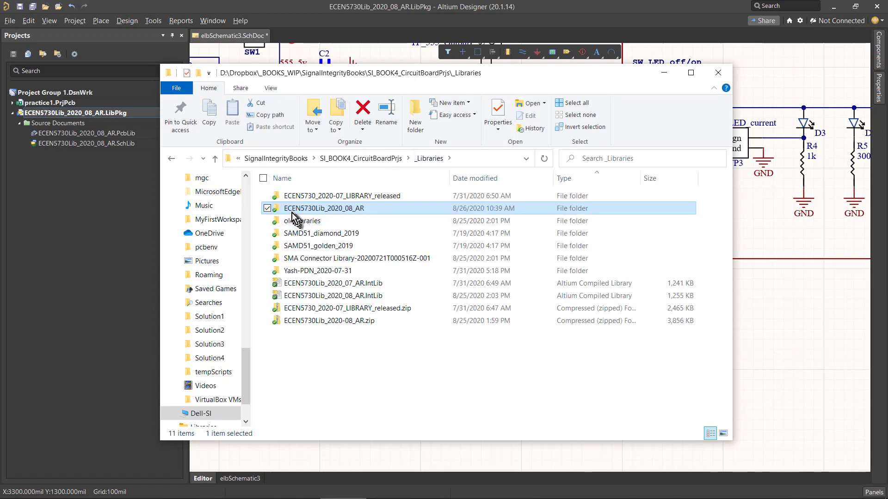
{"action": "double_click", "coordinate": [338, 209]}
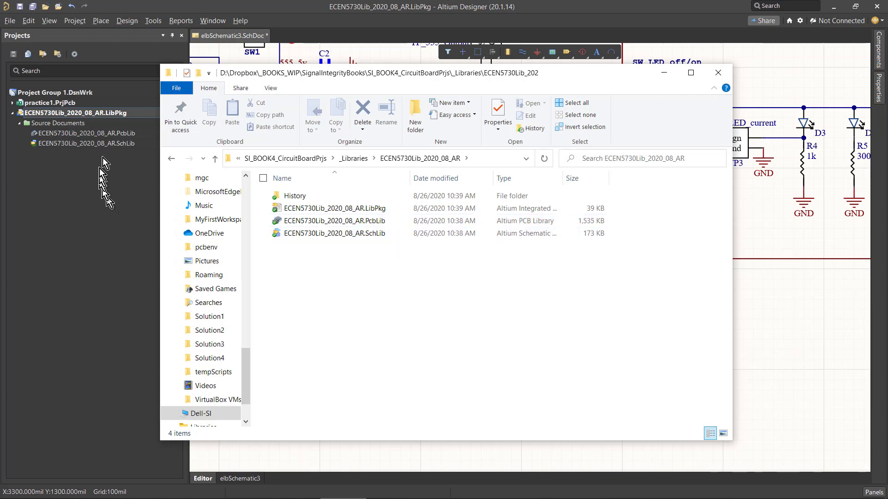
Switch to Altium Designer and close the ECEN5730Lib_2020_08_AR.LibPkg project
{"action": "left_click", "coordinate": [112, 116]}
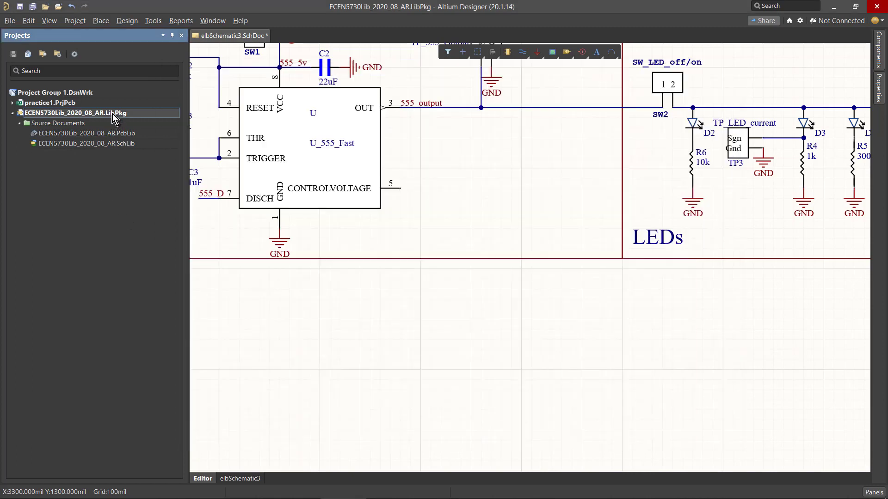
{"action": "right_click", "coordinate": [112, 114]}
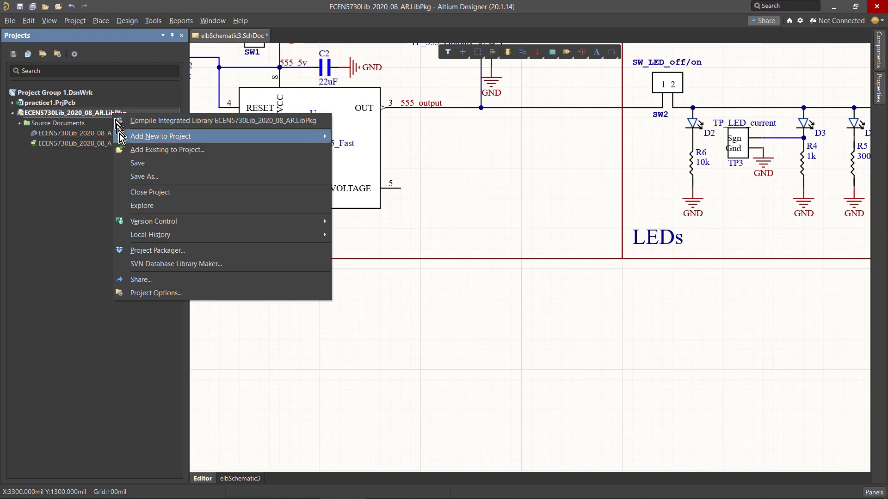
{"action": "left_click", "coordinate": [139, 192]}
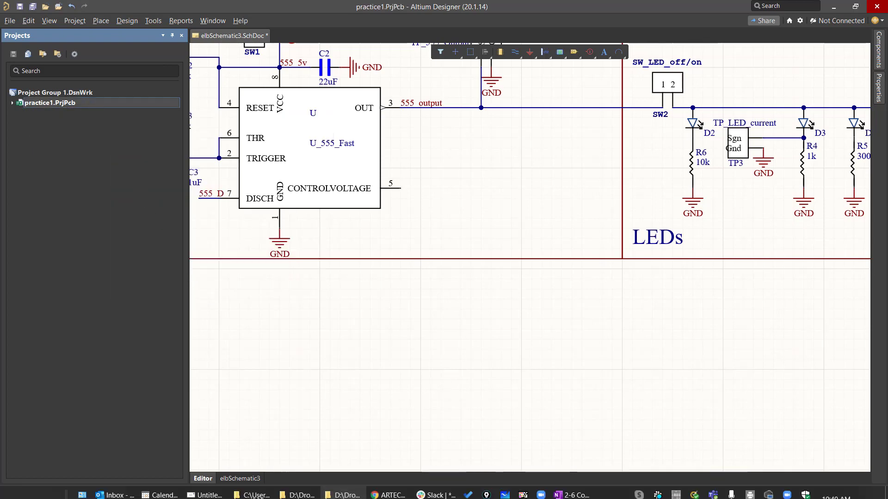
Reopen ECEN5730Lib_2020_08_AR.LibPkg from its folder in File Explorer and show its source documents in the project tree
{"action": "left_click", "coordinate": [342, 493]}
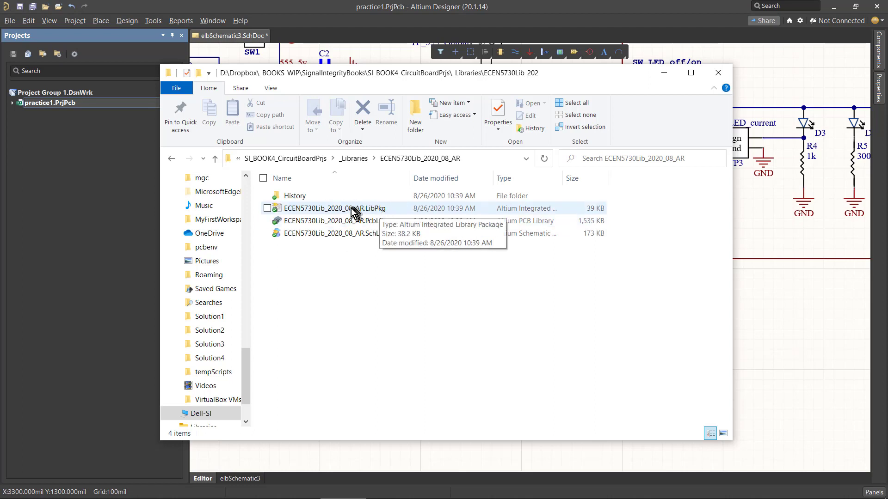
{"action": "double_click", "coordinate": [352, 209]}
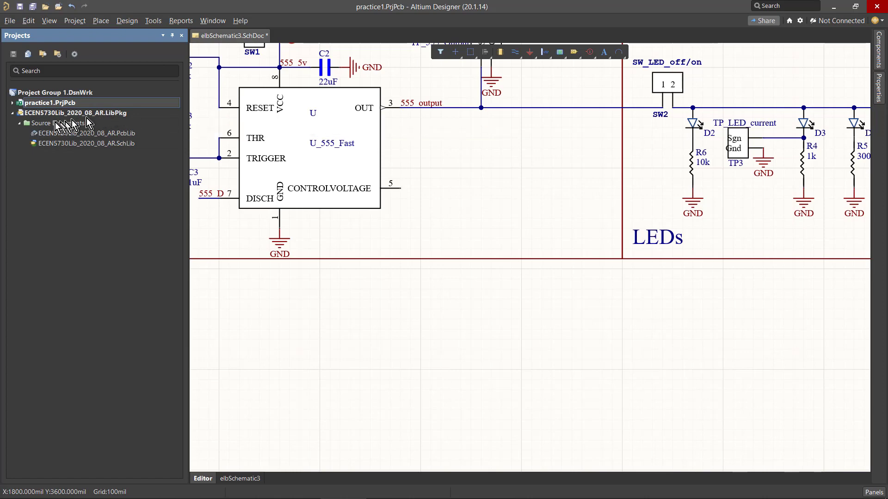
{"action": "left_click", "coordinate": [12, 115]}
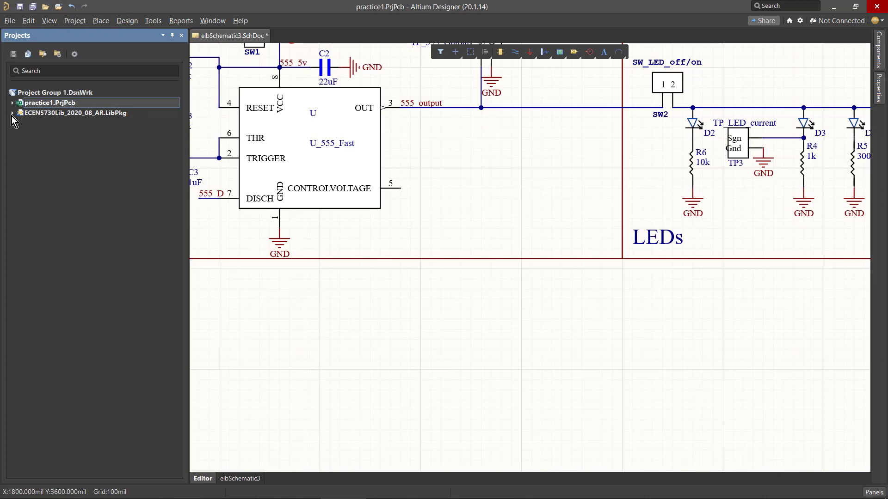
{"action": "left_click", "coordinate": [12, 116]}
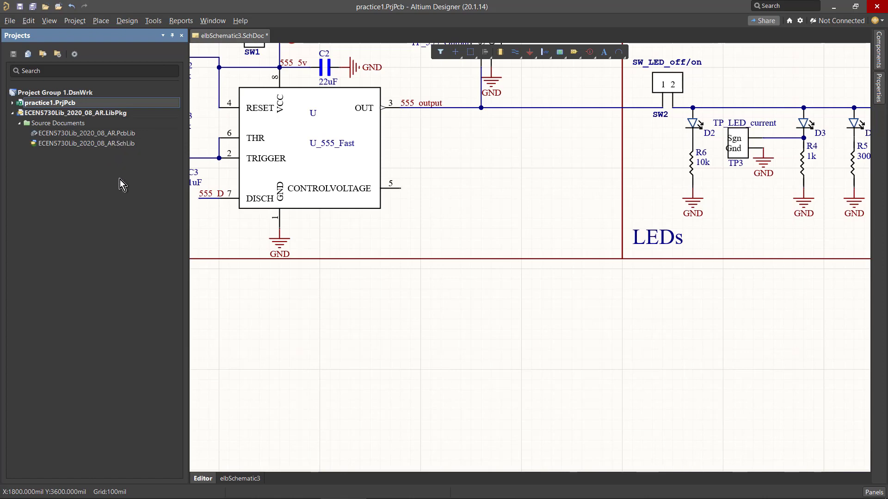
{"action": "left_click", "coordinate": [93, 112]}
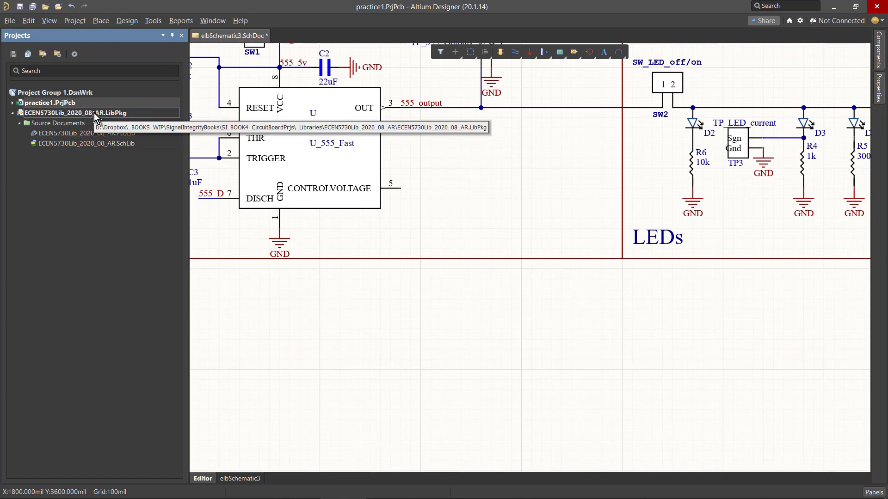
Open ECEN5730Lib_2020_08_AR.SchLib and view the symbols of JF_10_PIN_FEMALE and the R_1M_1206 resistor
{"action": "left_click", "coordinate": [71, 143]}
{"action": "double_click", "coordinate": [70, 142]}
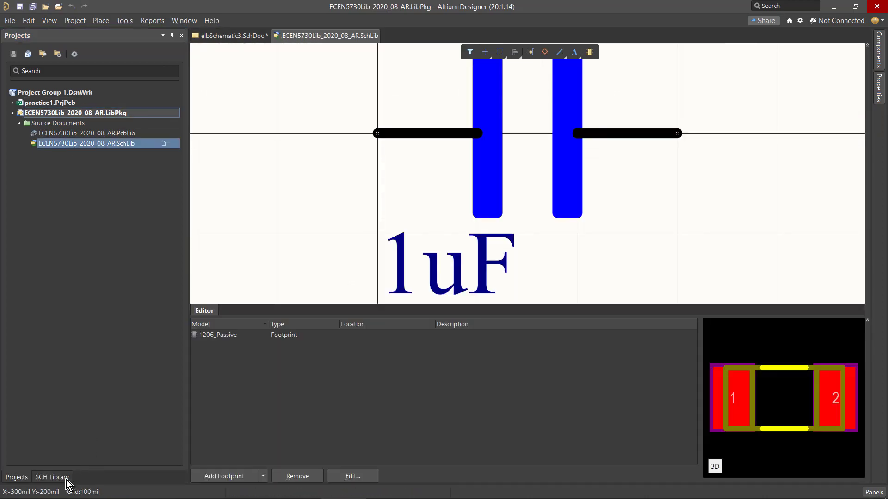
{"action": "left_click", "coordinate": [59, 477]}
{"action": "left_click", "coordinate": [60, 214]}
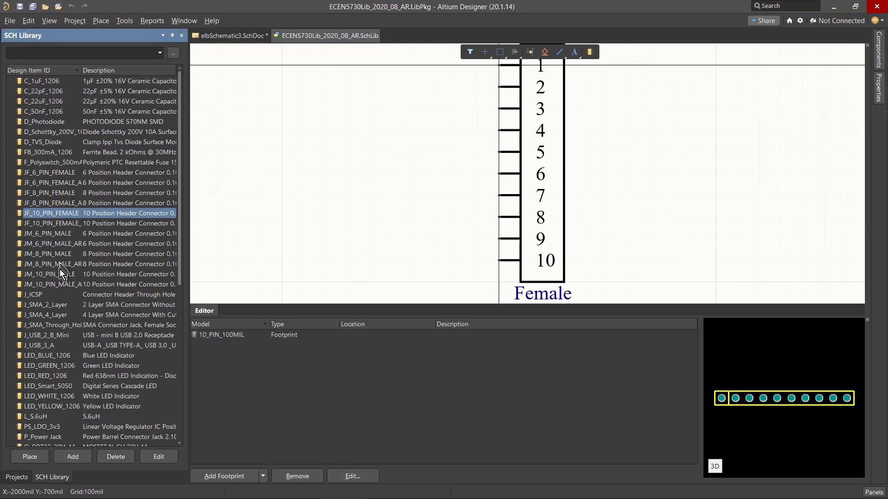
{"action": "scroll", "coordinate": [60, 270], "scroll_direction": "down", "scroll_amount": 4}
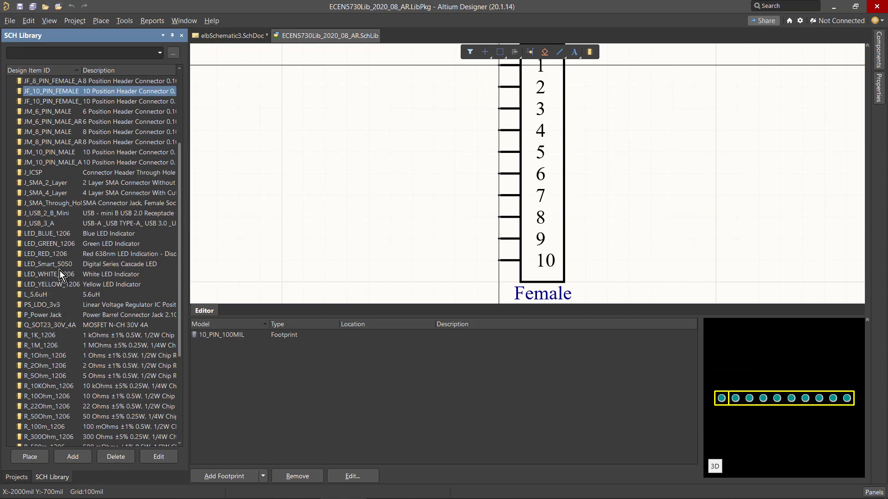
{"action": "left_click", "coordinate": [52, 345]}
Compile the integrated library from the ECEN5730Lib_2020_08_AR.LibPkg project
{"action": "left_click", "coordinate": [17, 477]}
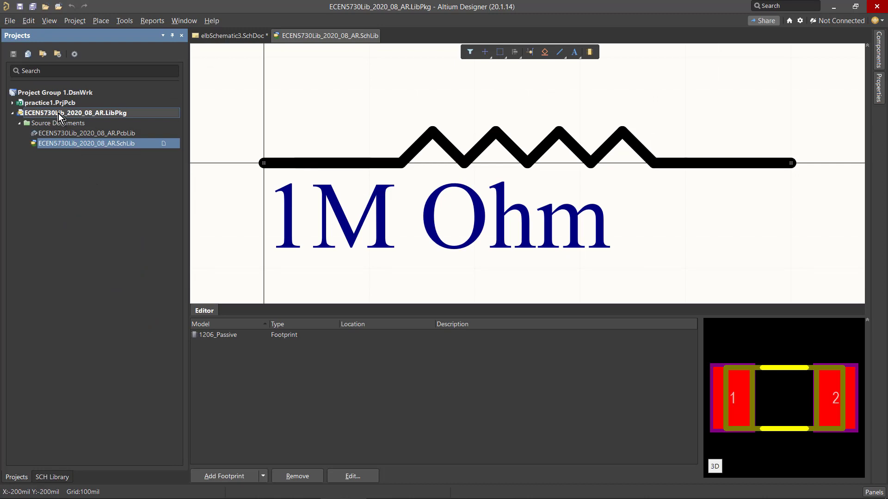
{"action": "right_click", "coordinate": [97, 118]}
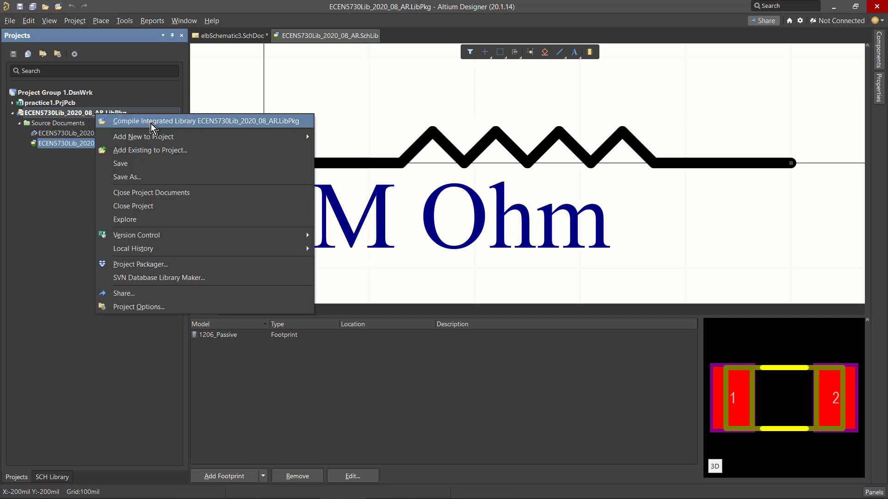
{"action": "left_click", "coordinate": [187, 120]}
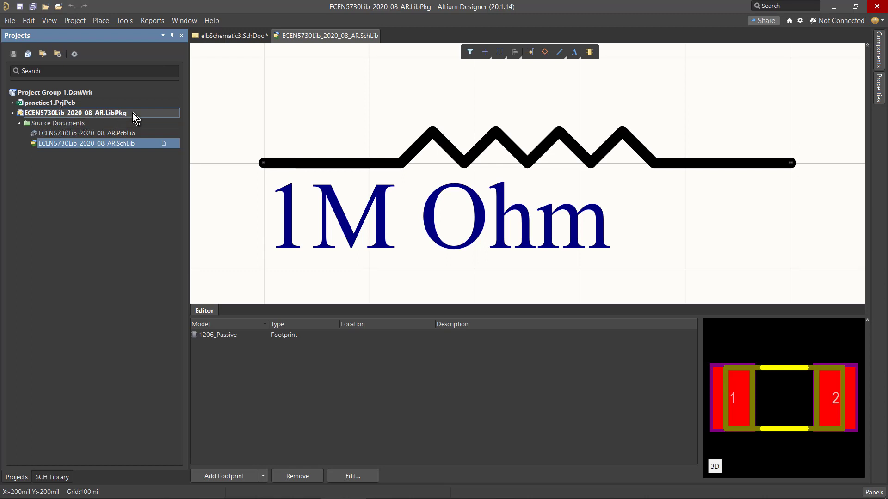
Check the list of libraries available for placing components, then close it without changing the active library
{"action": "left_click", "coordinate": [881, 60]}
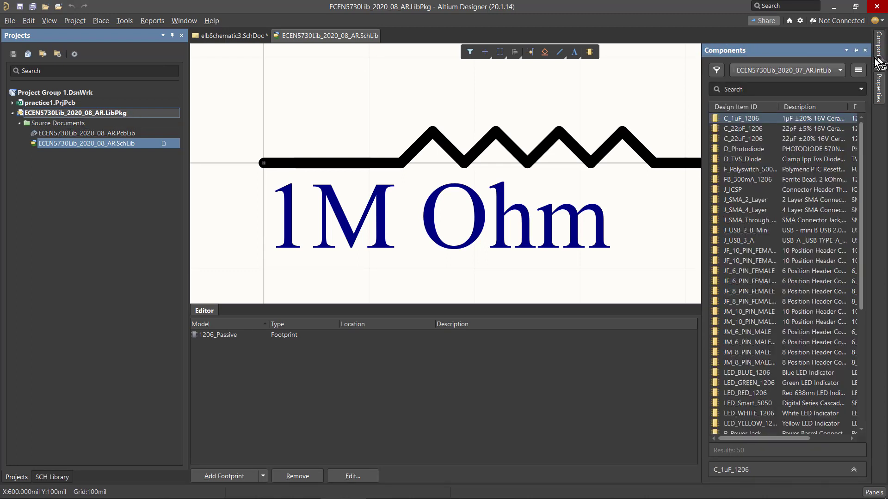
{"action": "left_click", "coordinate": [835, 71]}
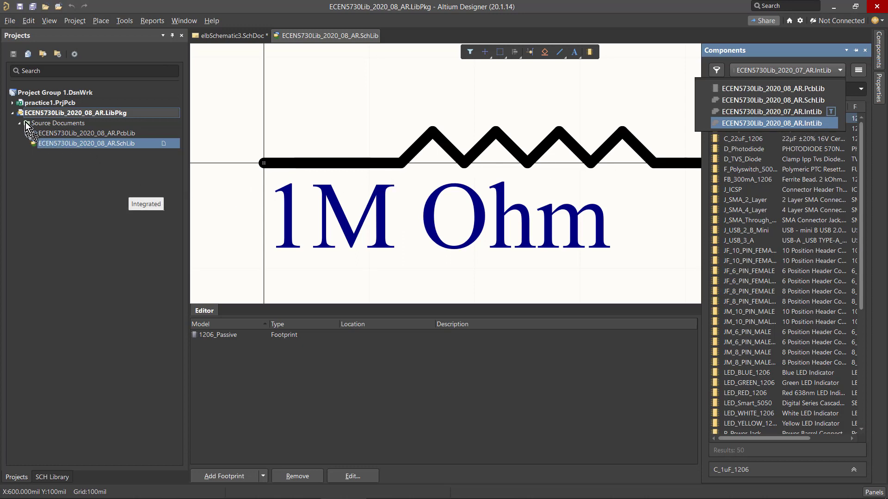
{"action": "left_click", "coordinate": [92, 198]}
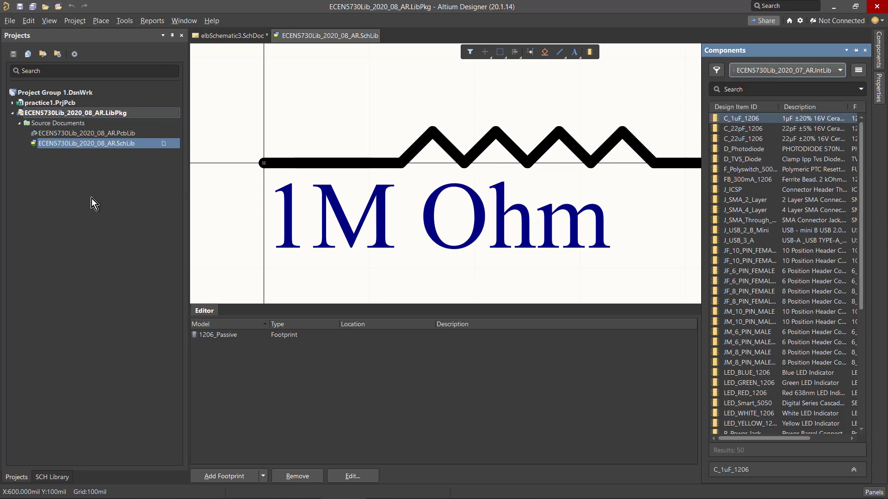
List the components of ECEN5730Lib_2020_08_AR.SchLib for placement and look through a few entries, including C_1uF_1206 and C_22uF_1206
{"action": "left_click", "coordinate": [840, 71]}
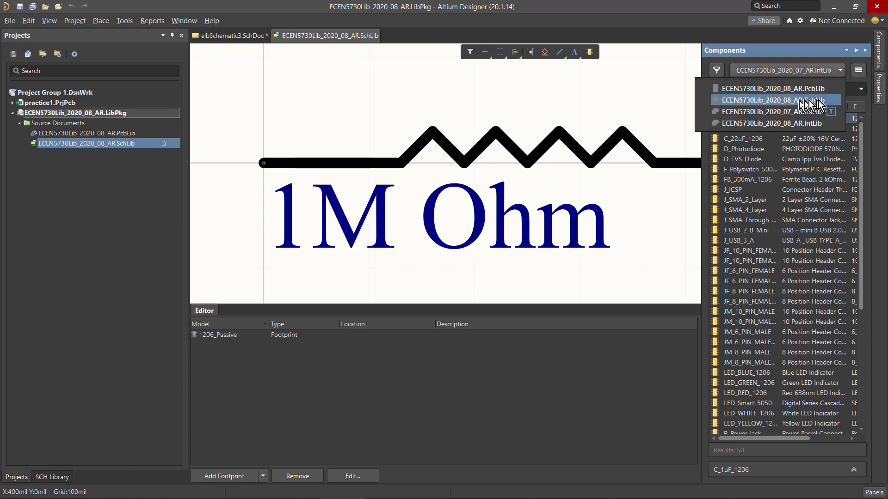
{"action": "left_click", "coordinate": [789, 158]}
{"action": "left_click", "coordinate": [816, 71]}
{"action": "left_click", "coordinate": [813, 100]}
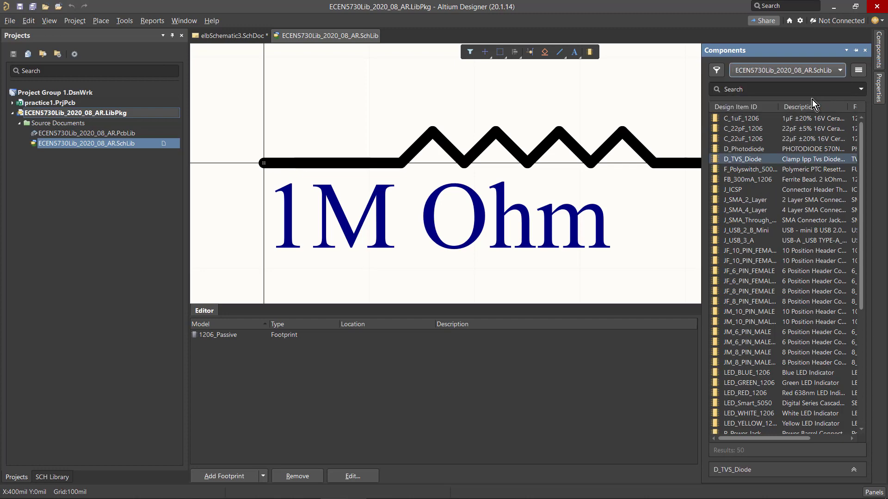
{"action": "left_click", "coordinate": [735, 179]}
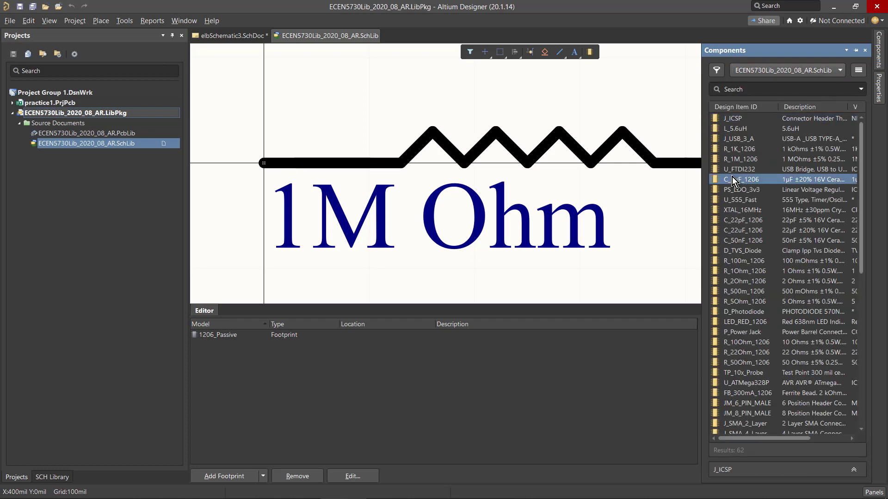
{"action": "left_click", "coordinate": [738, 200]}
{"action": "left_click", "coordinate": [741, 230]}
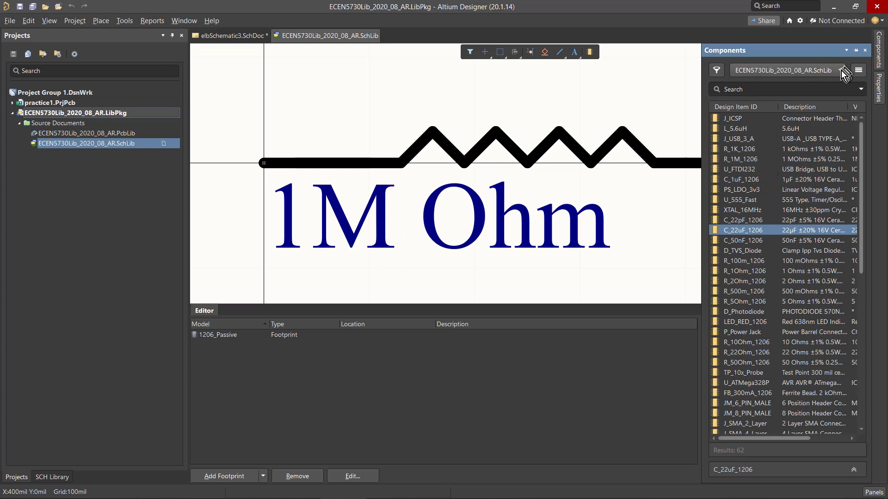
Open elbSchematic3.SchDoc from the practice1.PrjPcb project and check which component libraries are available for it
{"action": "left_click", "coordinate": [12, 103]}
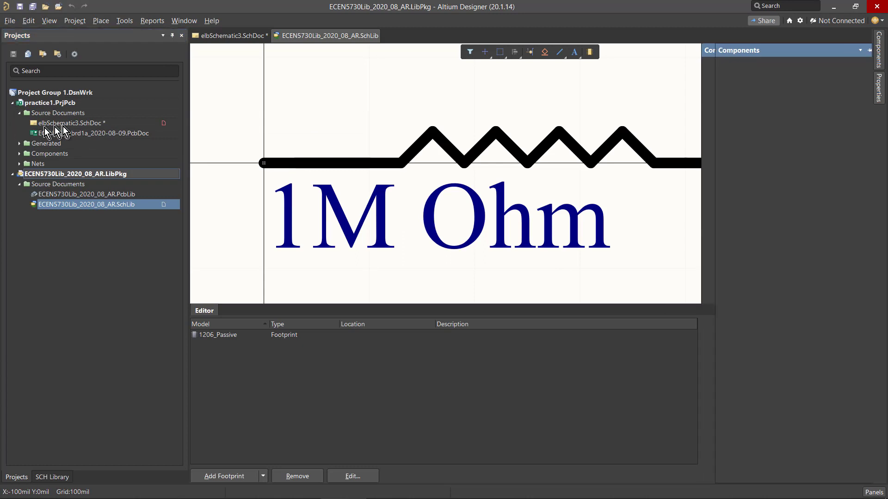
{"action": "double_click", "coordinate": [70, 124]}
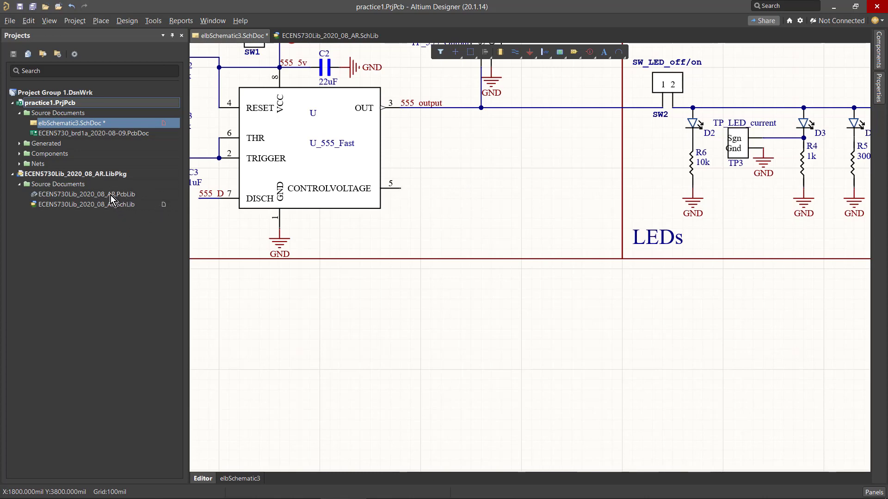
{"action": "left_click", "coordinate": [877, 51]}
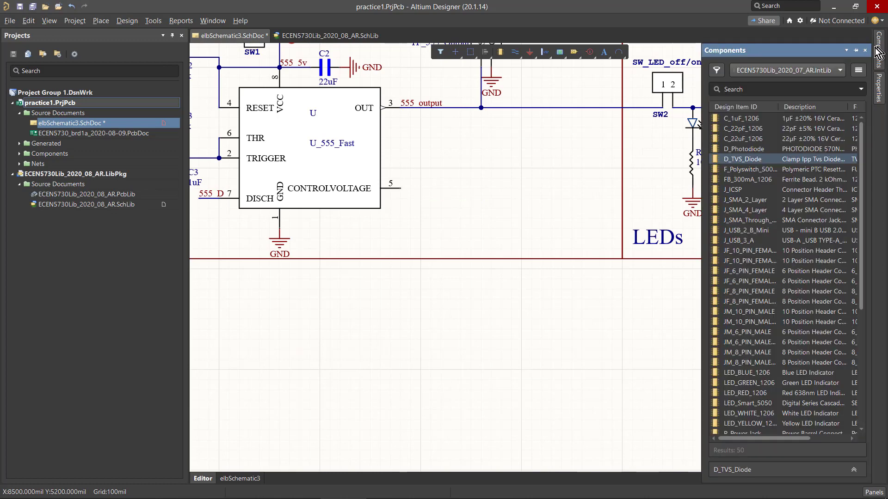
{"action": "left_click", "coordinate": [839, 70]}
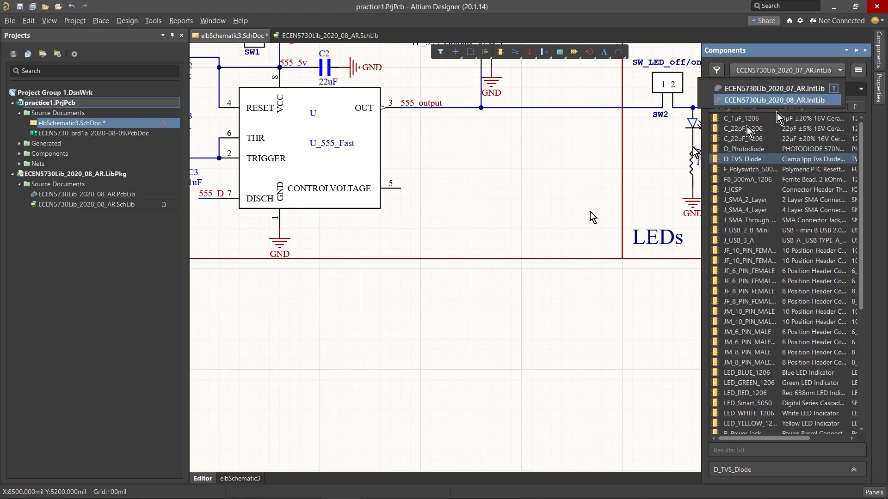
{"action": "left_click", "coordinate": [74, 331]}
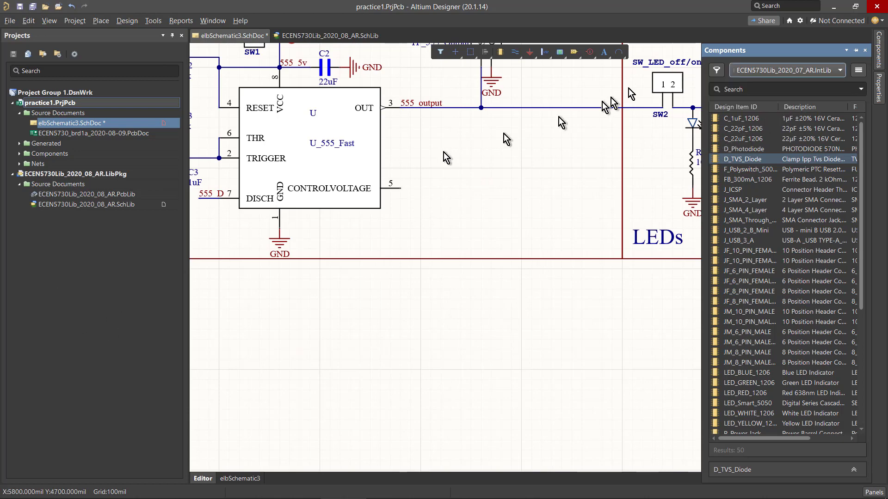
Switch to File Explorer and open the Project Outputs folder inside the ECEN5730Lib_2020_08_AR library folder
{"action": "left_click", "coordinate": [451, 486]}
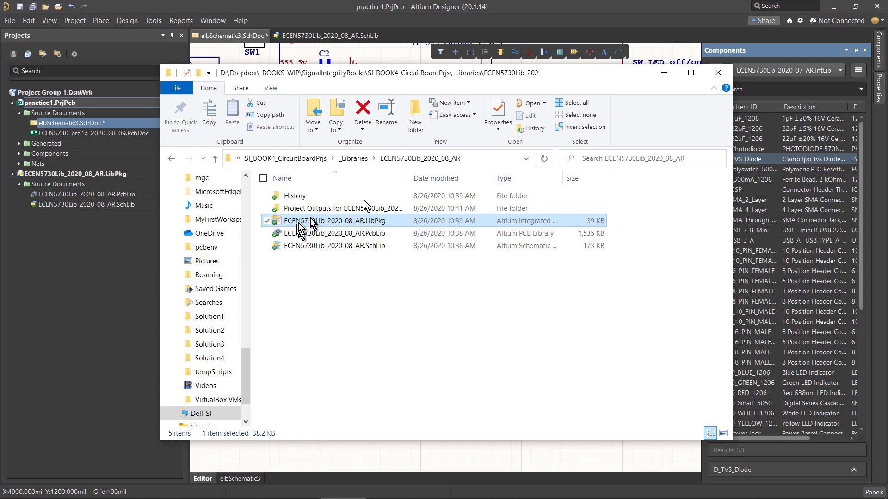
{"action": "left_click", "coordinate": [354, 158]}
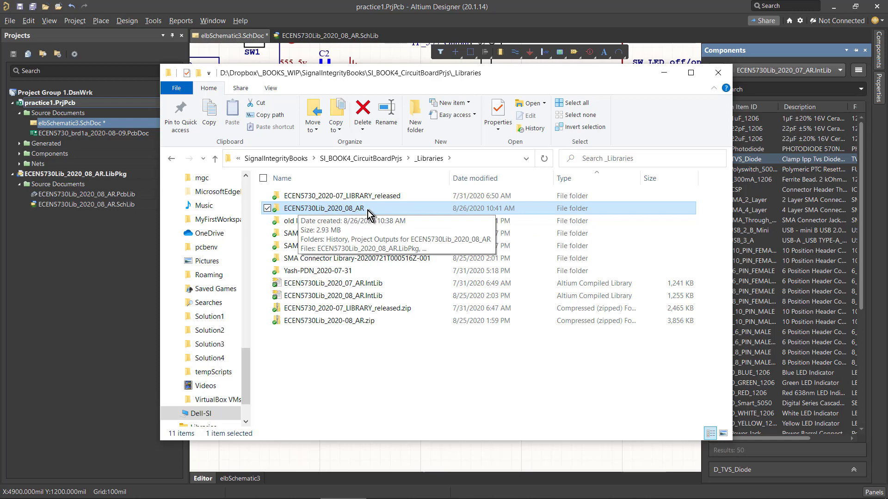
{"action": "double_click", "coordinate": [368, 212]}
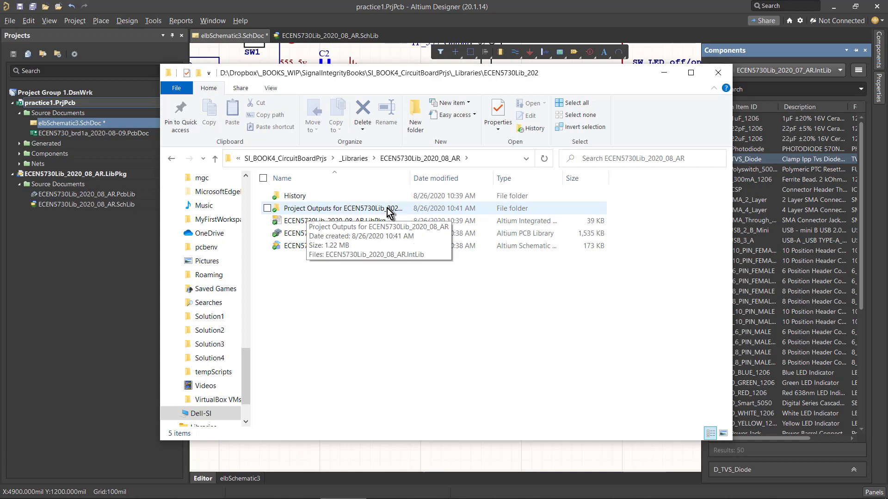
{"action": "double_click", "coordinate": [333, 210]}
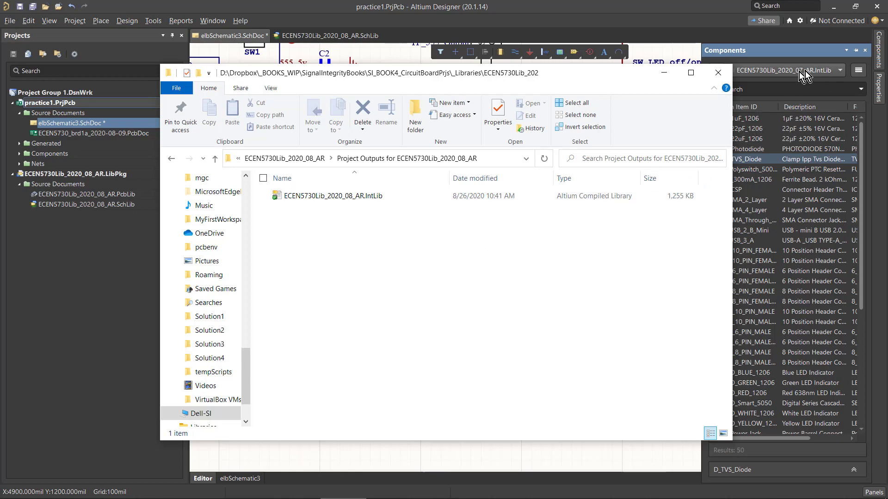
Remove ECEN5730Lib_2020_08_AR.IntLib from the installed file-based libraries in Altium Designer
{"action": "left_click", "coordinate": [836, 70]}
{"action": "left_click", "coordinate": [838, 71]}
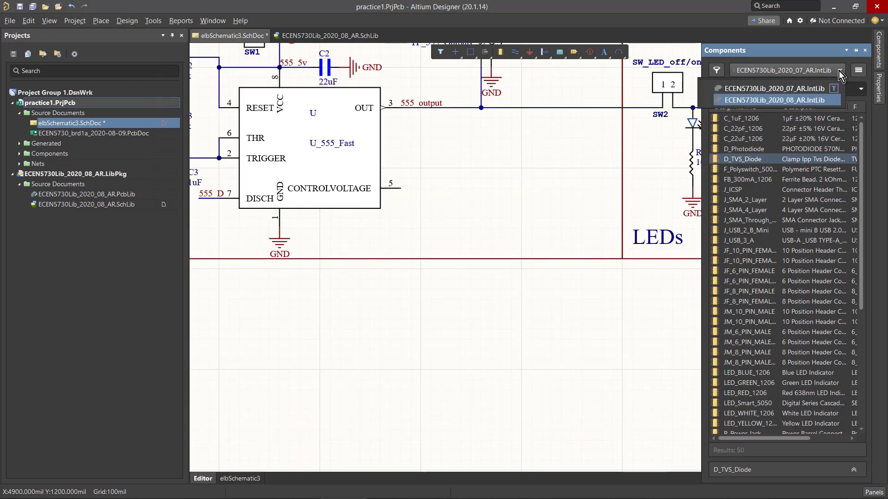
{"action": "left_click", "coordinate": [858, 71]}
{"action": "left_click", "coordinate": [844, 87]}
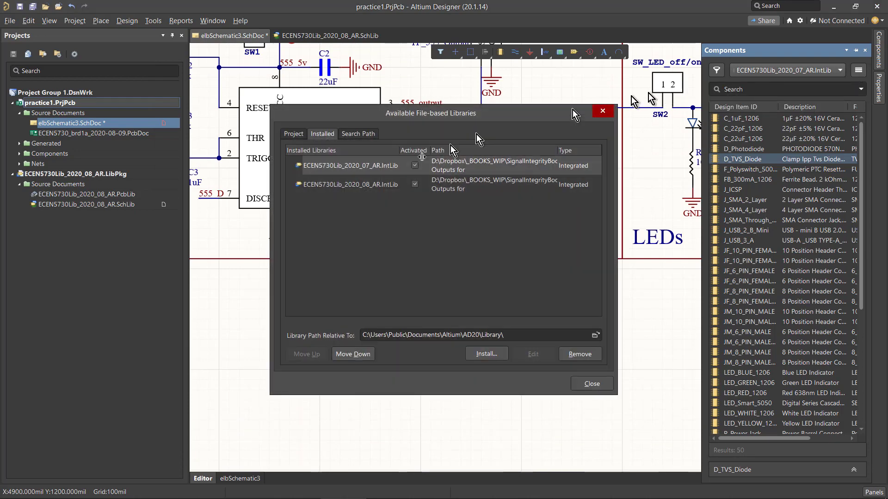
{"action": "left_click", "coordinate": [350, 186]}
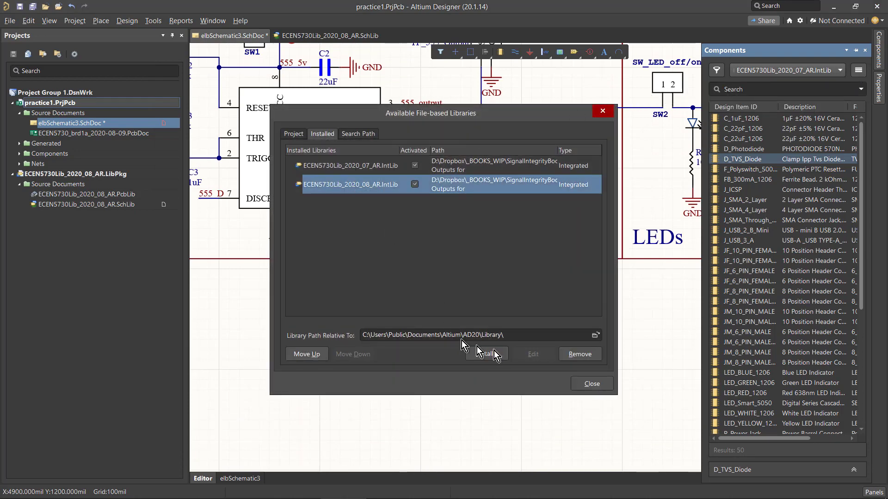
{"action": "left_click", "coordinate": [586, 354]}
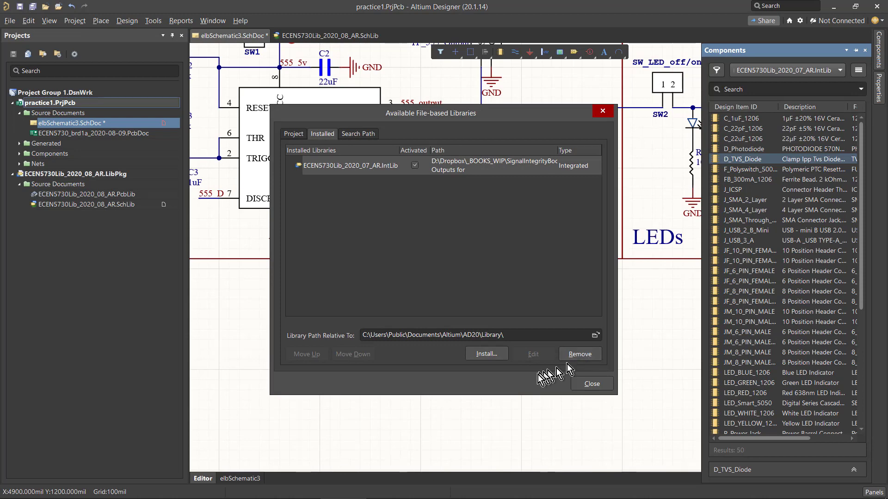
{"action": "left_click", "coordinate": [592, 384]}
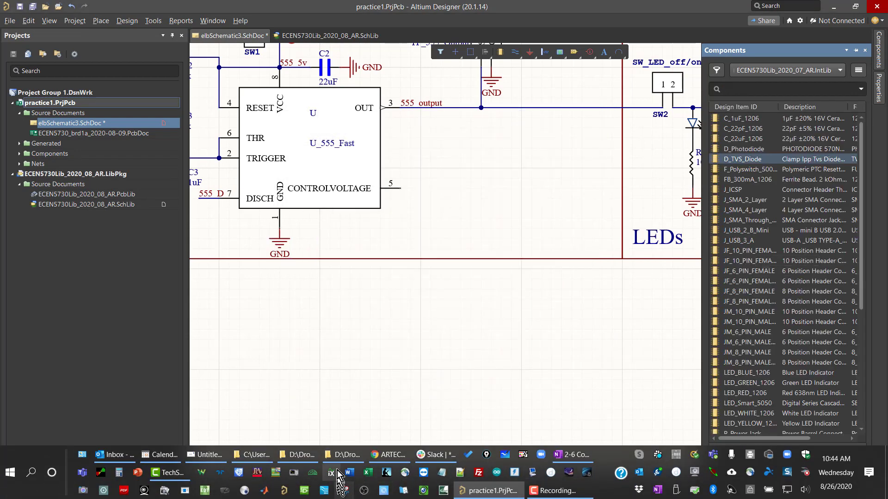
Switch to File Explorer and rename the compiled library in the Project Outputs folder as elb1_lib.IntLib
{"action": "left_click", "coordinate": [343, 456]}
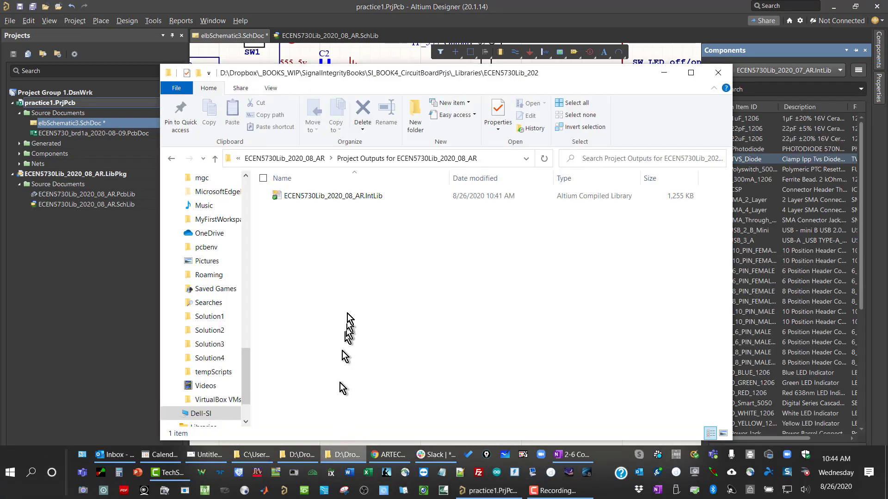
{"action": "left_click", "coordinate": [319, 198]}
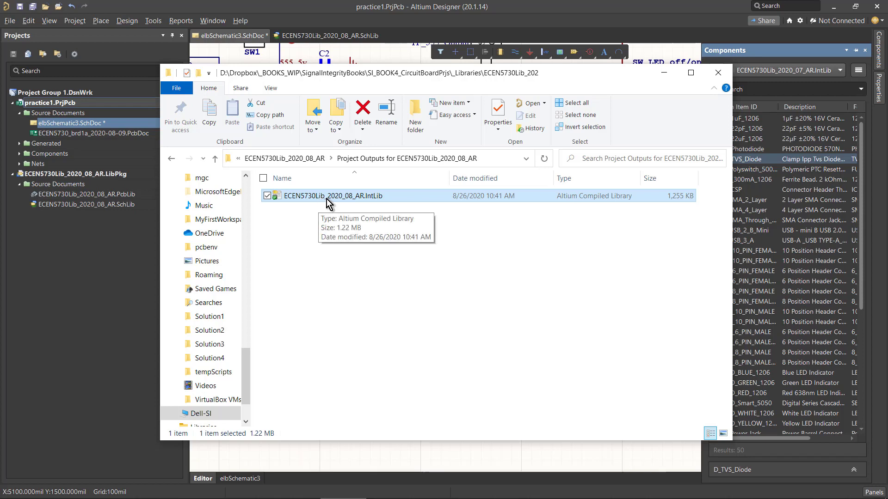
{"action": "left_click", "coordinate": [292, 196]}
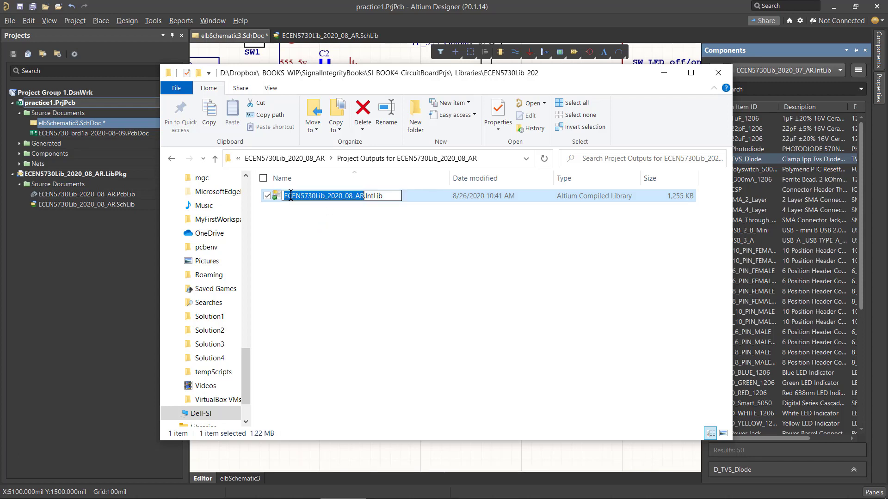
{"action": "type", "text": "el"}
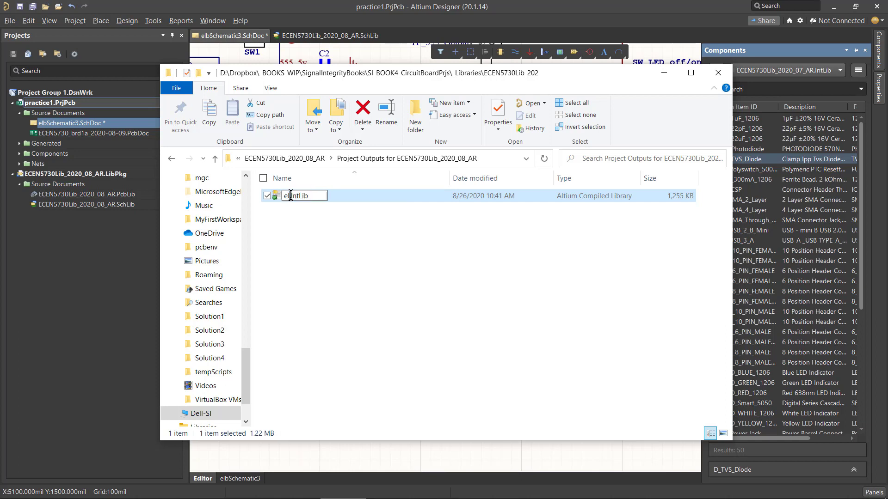
{"action": "type", "text": "b1_lib"}
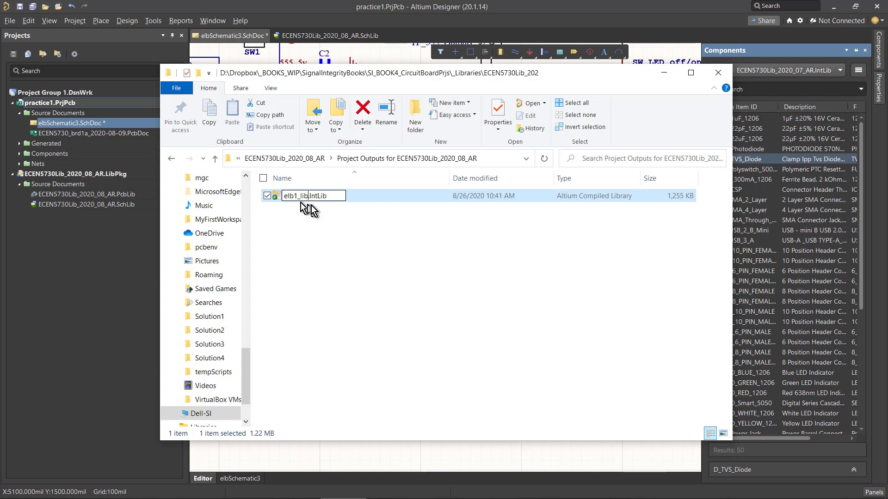
{"action": "key", "text": "Return"}
{"action": "left_click", "coordinate": [318, 232]}
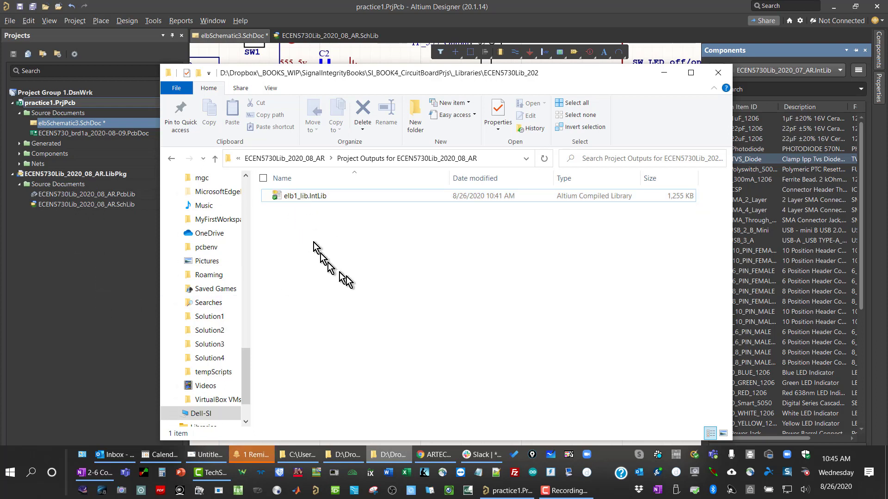
Install elb1_lib.IntLib from the Project Outputs folder and make it the active component library to browse its parts
{"action": "double_click", "coordinate": [296, 196]}
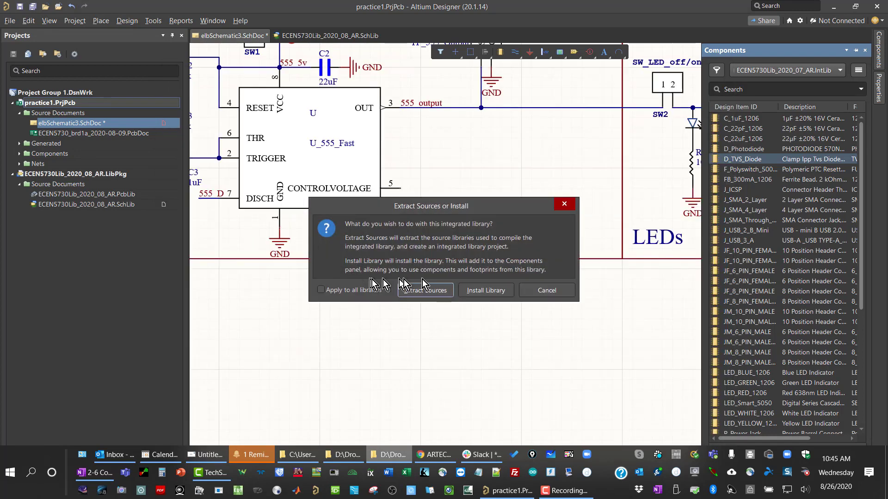
{"action": "left_click", "coordinate": [479, 290]}
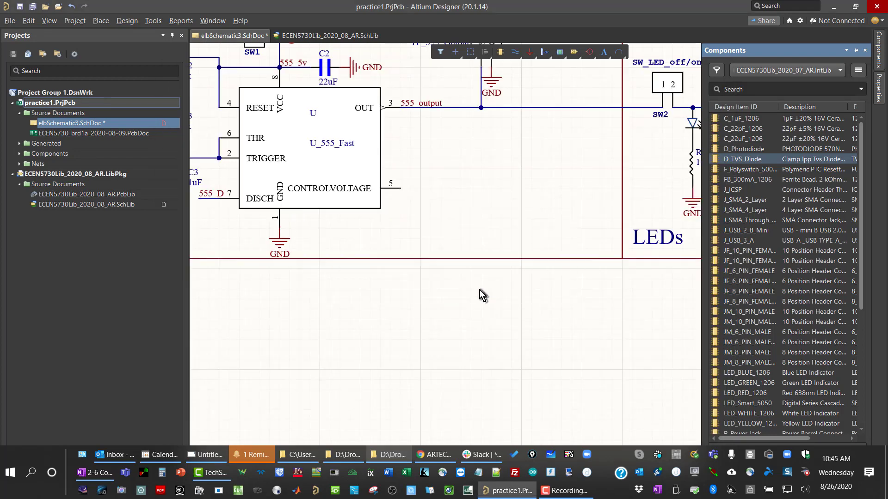
{"action": "left_click", "coordinate": [839, 70]}
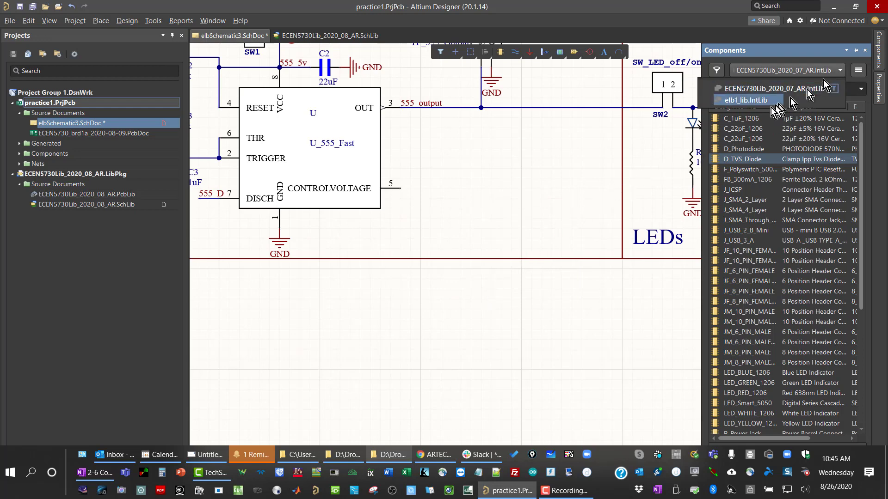
{"action": "left_click", "coordinate": [756, 101]}
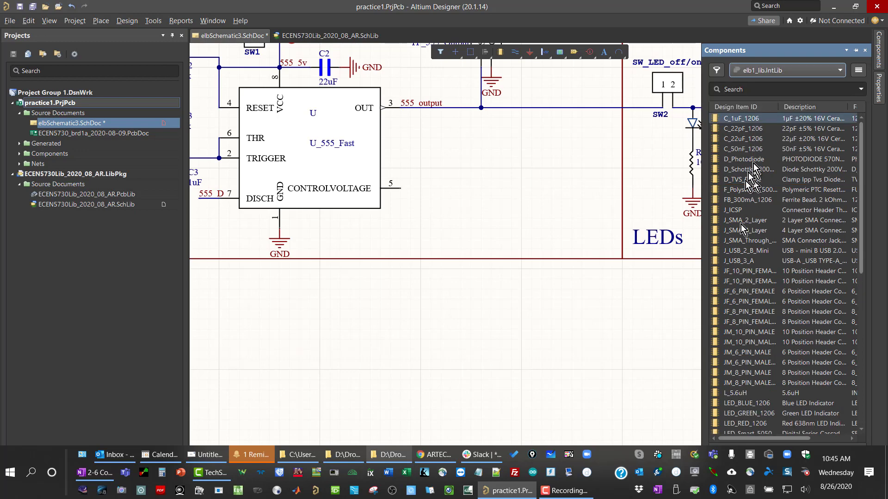
{"action": "scroll", "coordinate": [745, 301], "scroll_direction": "down", "scroll_amount": 1}
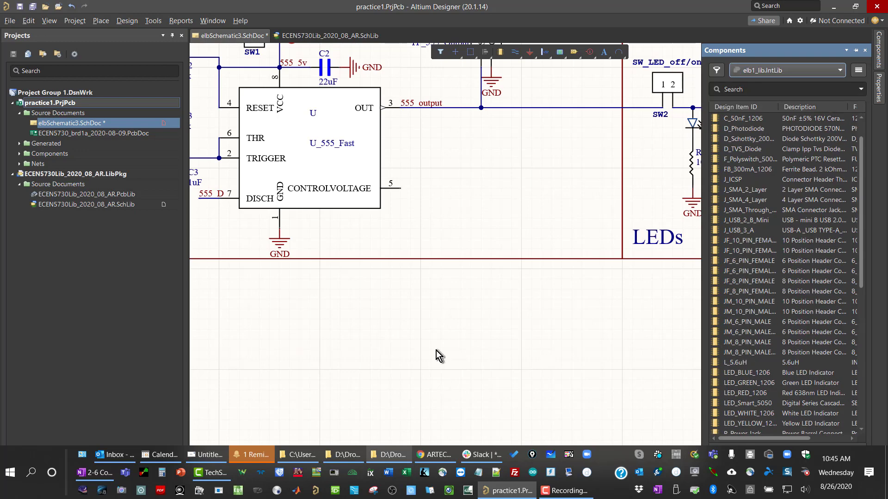